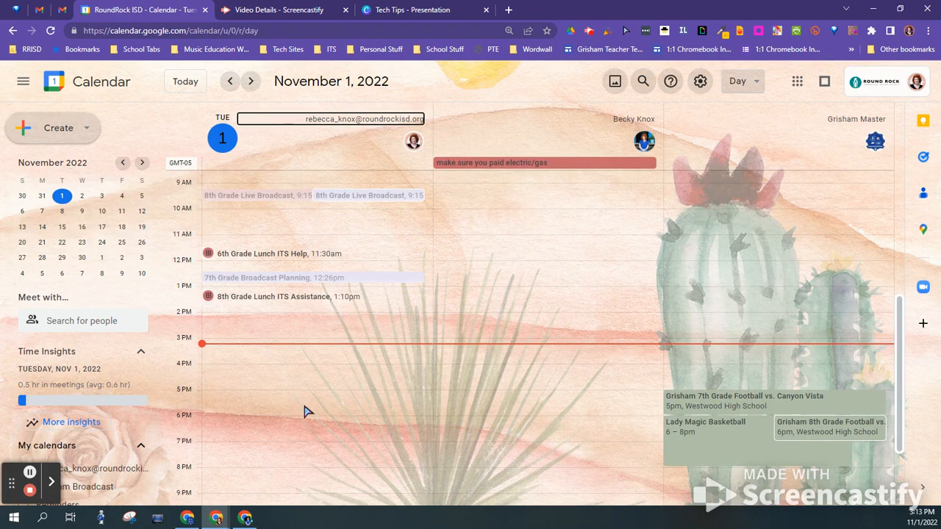
# Switch the calendar from Day to Week view for Oct 30 – Nov 5, 2022
pyautogui.press('w')
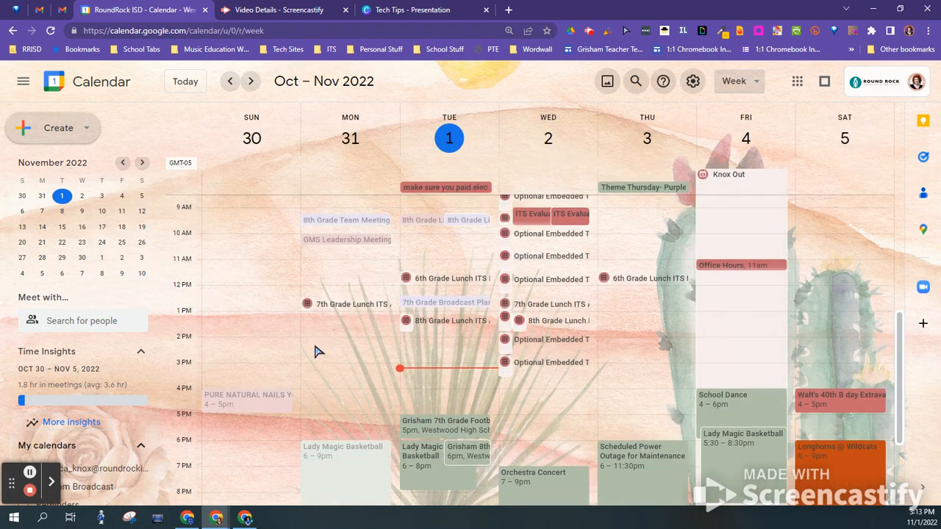
# Create an untitled 2:00–3:00pm event draft on Thursday, November 3
pyautogui.click(641, 326)
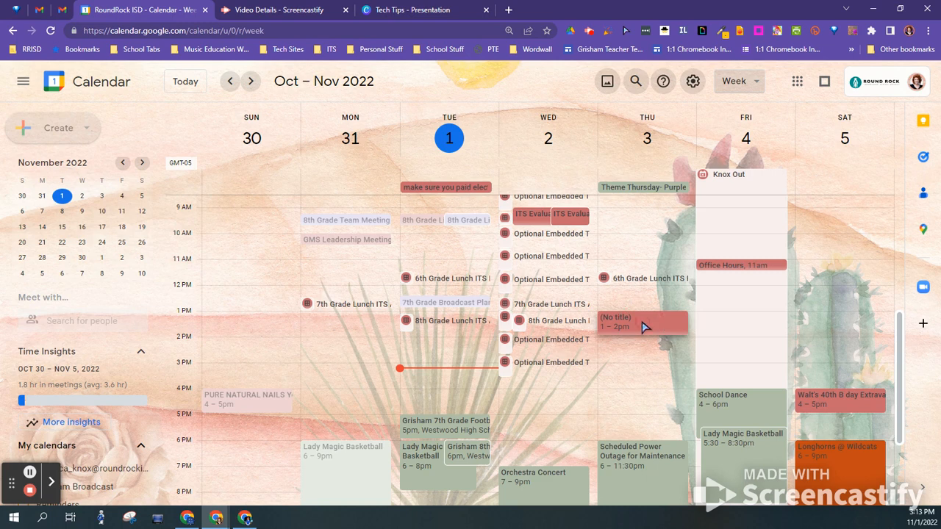
pyautogui.click(30, 472)
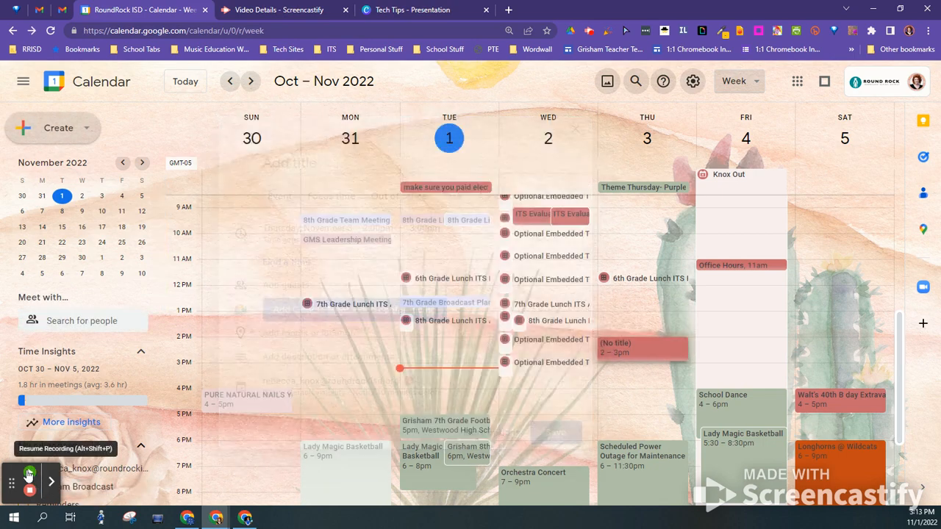
pyautogui.click(630, 352)
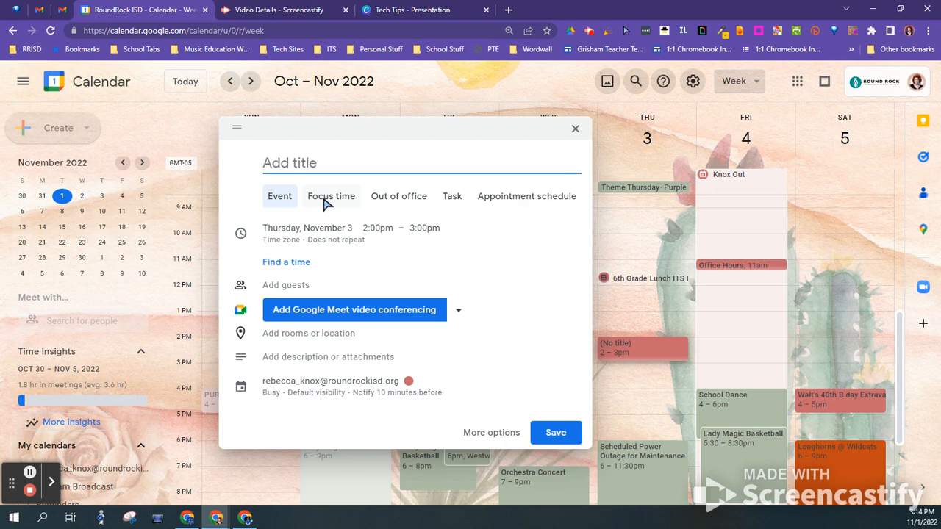
# Preview the Out of office, Task and Appointment schedule types, then return to Event
pyautogui.click(415, 203)
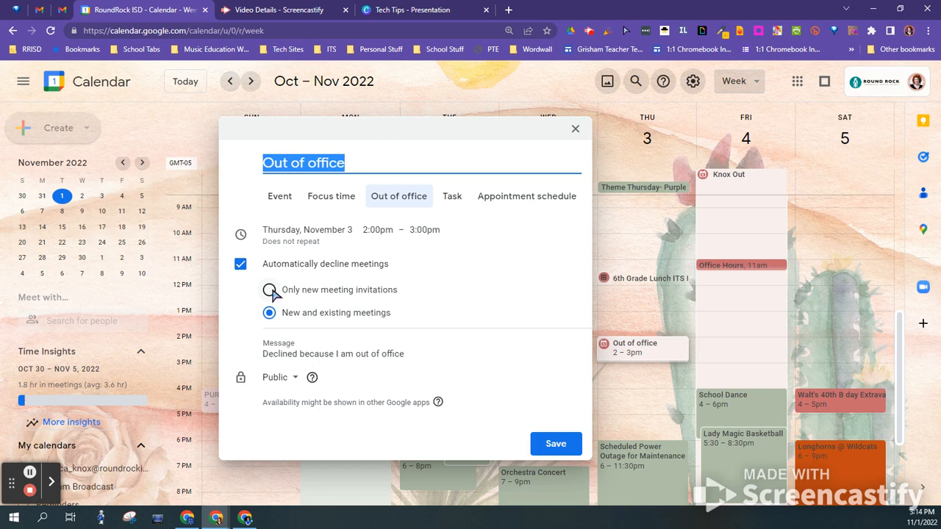
pyautogui.click(451, 197)
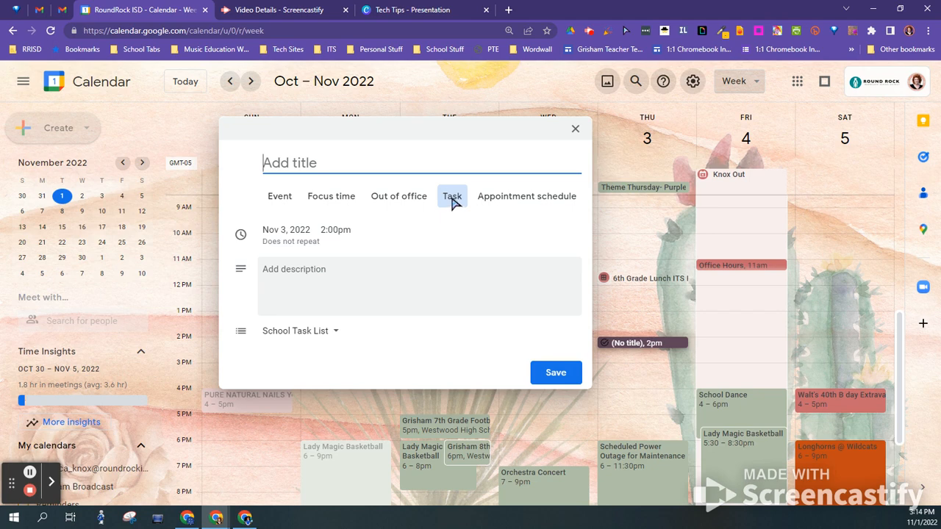
pyautogui.click(513, 204)
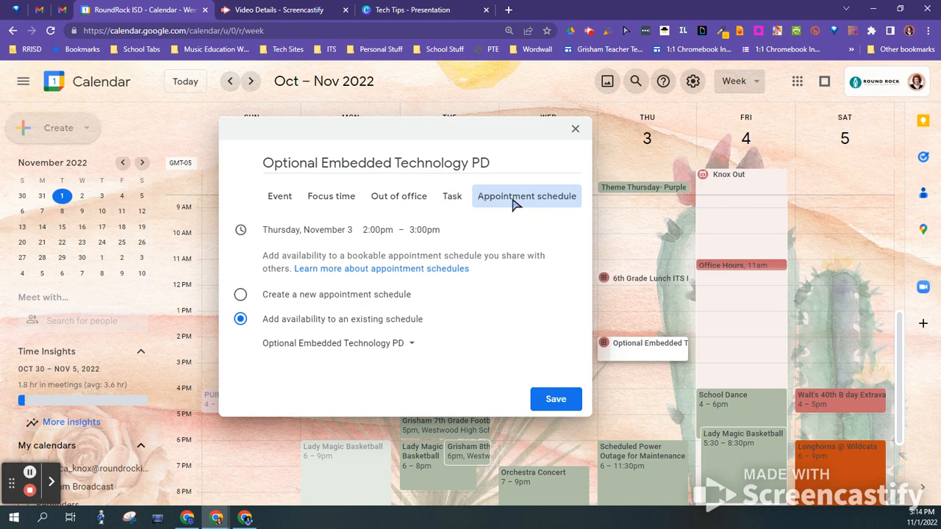
pyautogui.click(286, 200)
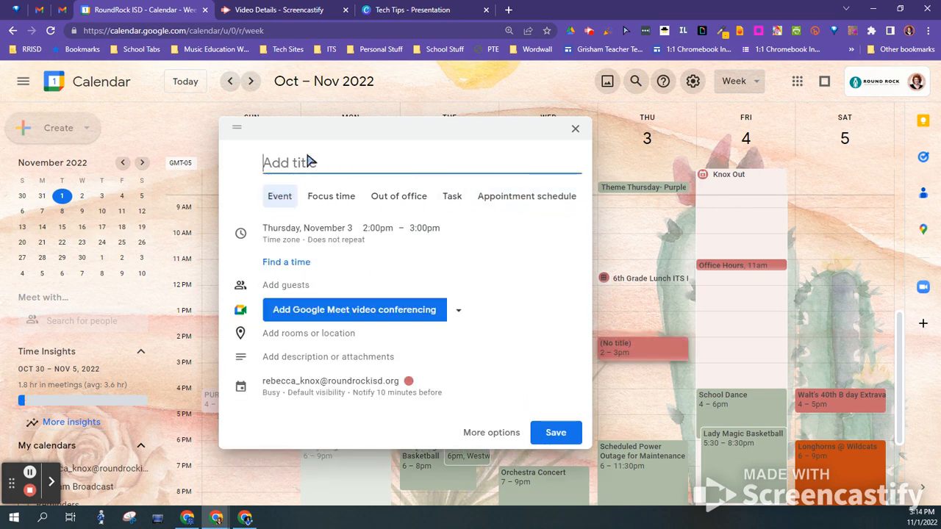
# Title the draft 'Test Meeting', leave the start time unchanged, and add Google Meet conferencing
pyautogui.write('Test Meeting')
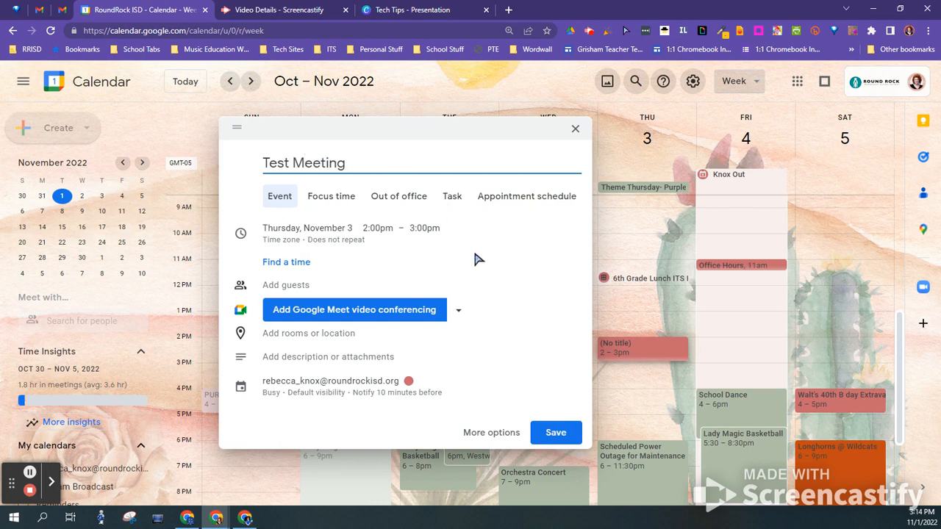
pyautogui.click(372, 239)
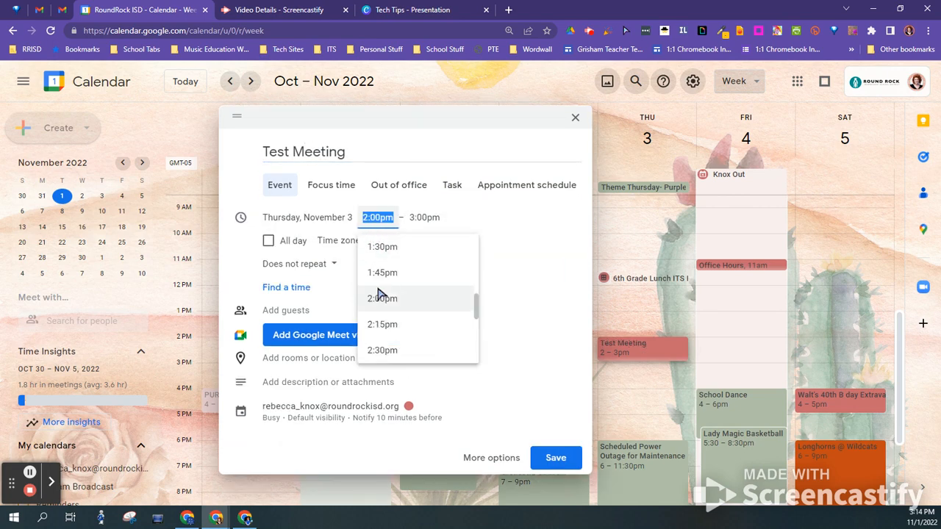
pyautogui.click(556, 255)
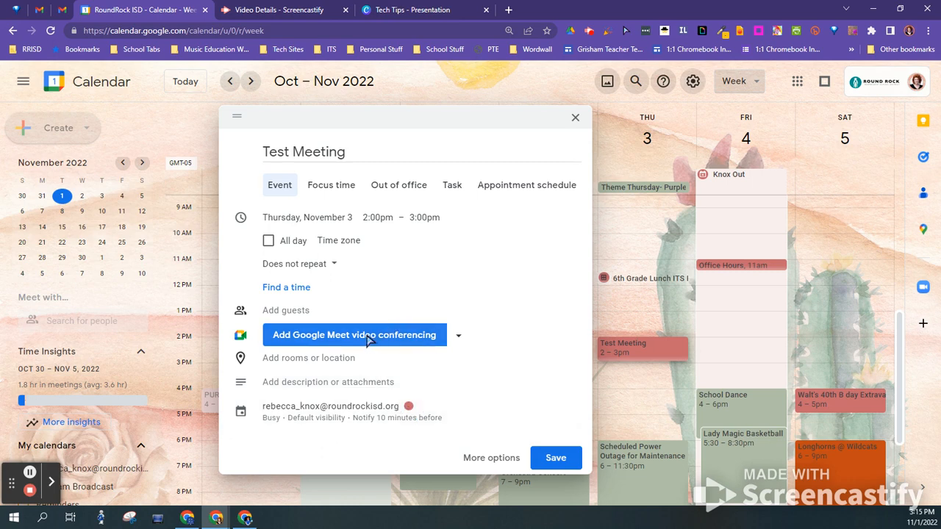
pyautogui.click(371, 337)
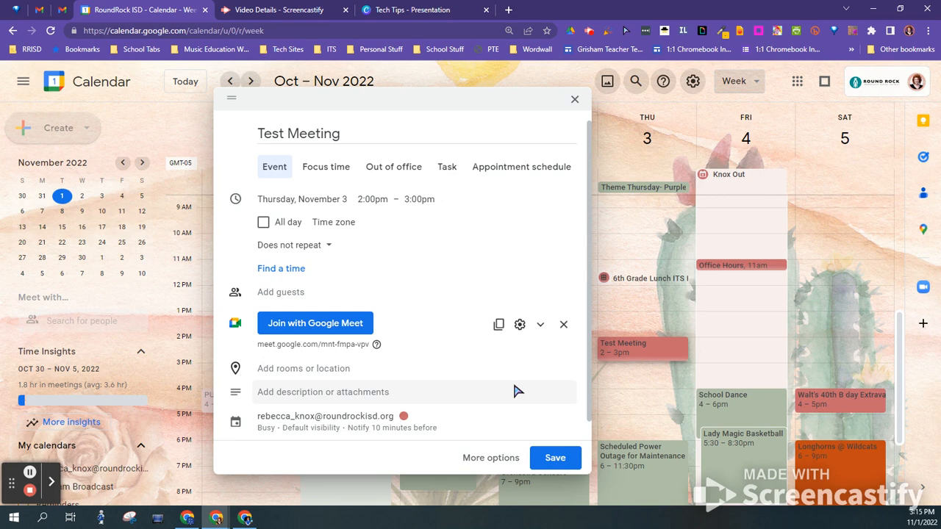
pyautogui.click(563, 324)
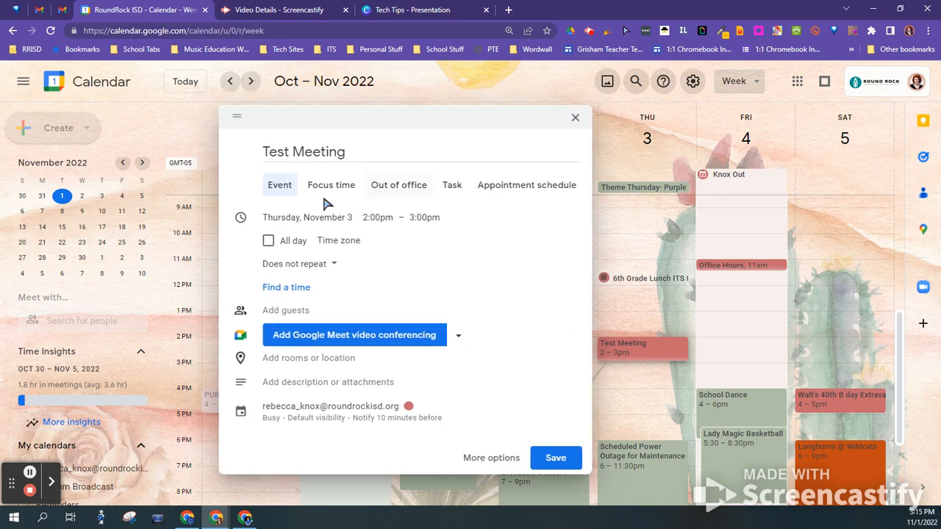
pyautogui.click(535, 188)
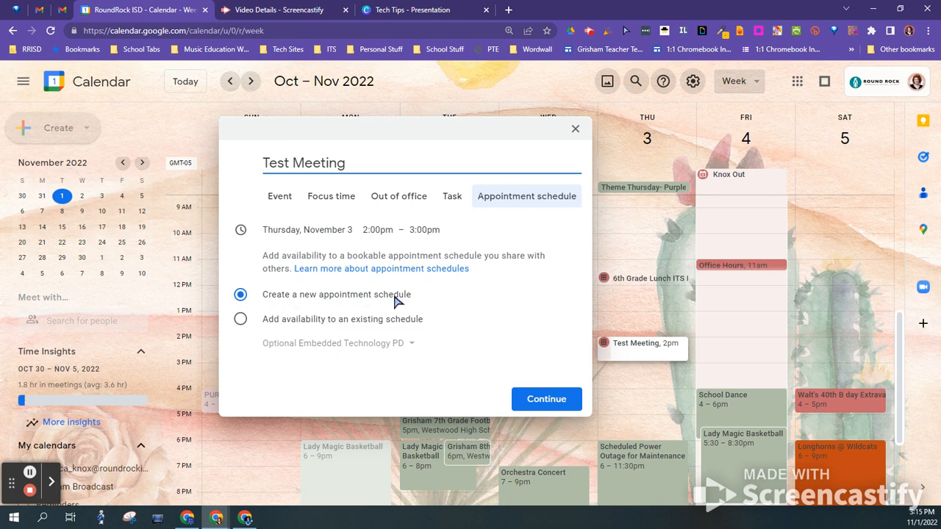
# Choose to create a new appointment schedule from the Thursday slot rather than an existing one
pyautogui.click(240, 319)
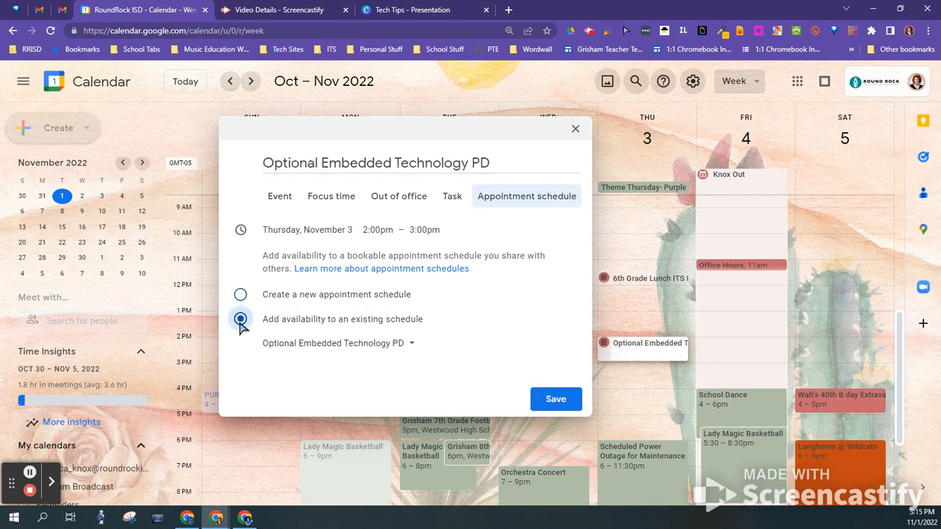
pyautogui.click(353, 343)
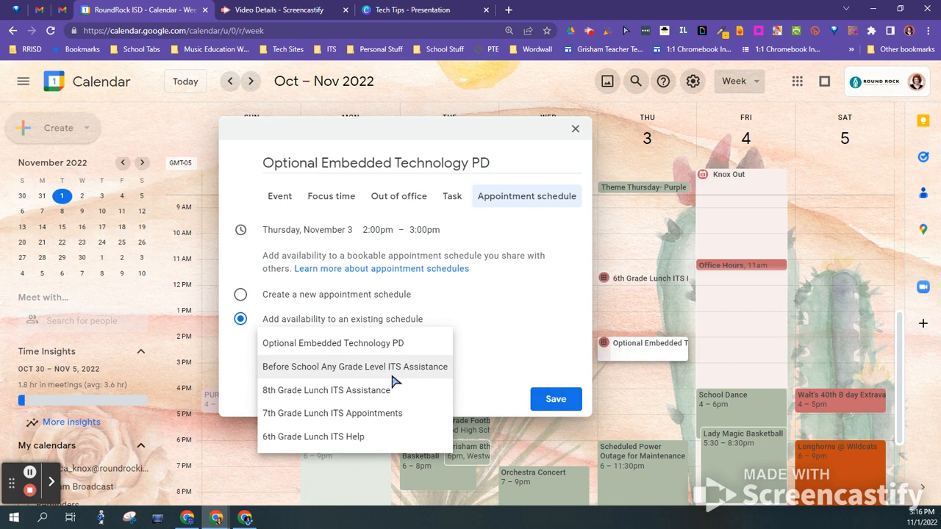
pyautogui.click(471, 321)
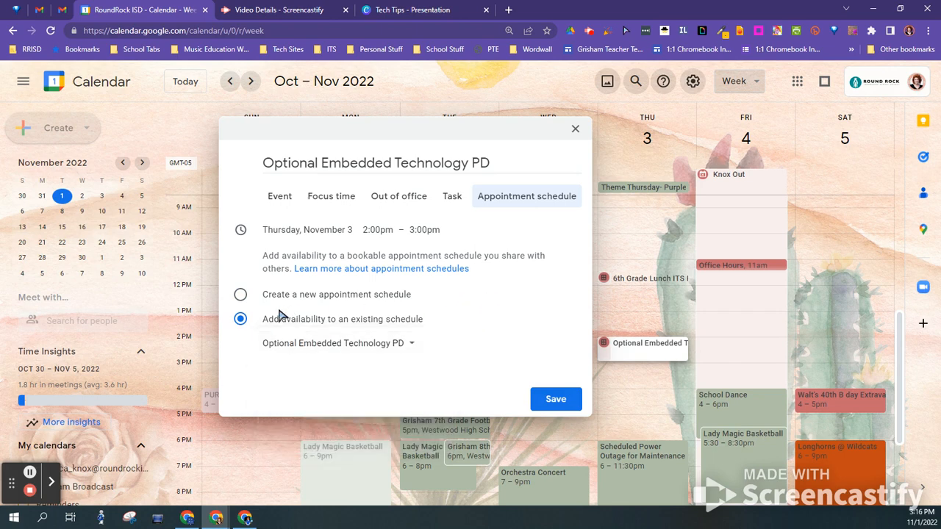
pyautogui.click(241, 295)
pyautogui.click(535, 403)
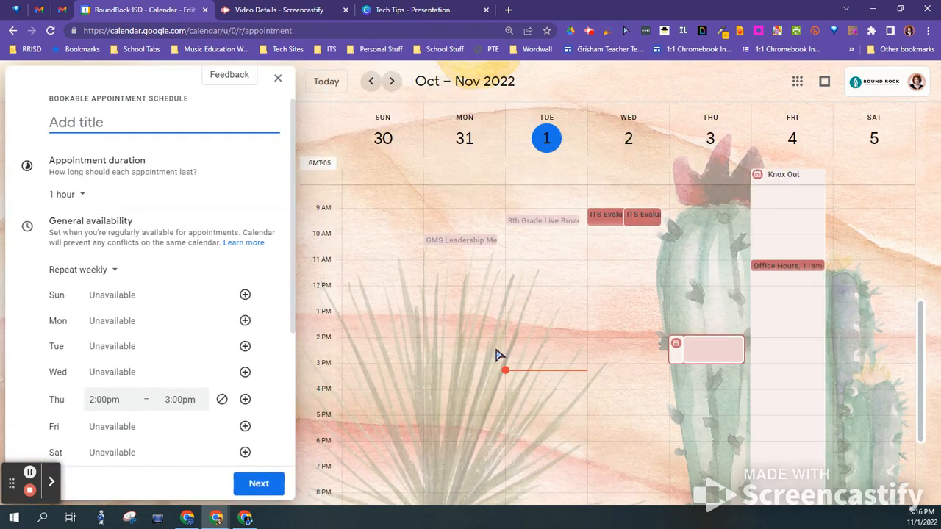
# Set Thursday availability to 3:30pm–4:00pm
pyautogui.scroll(-1, 129, 368)
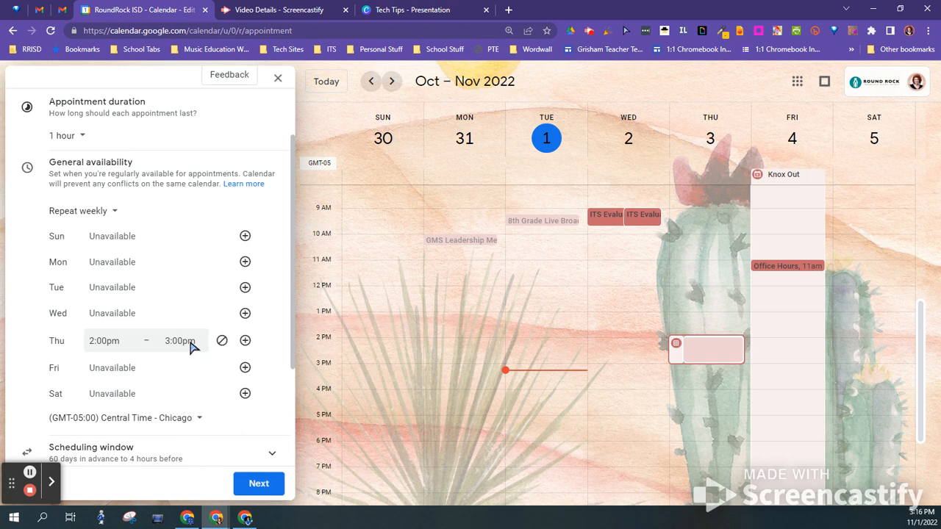
pyautogui.click(116, 342)
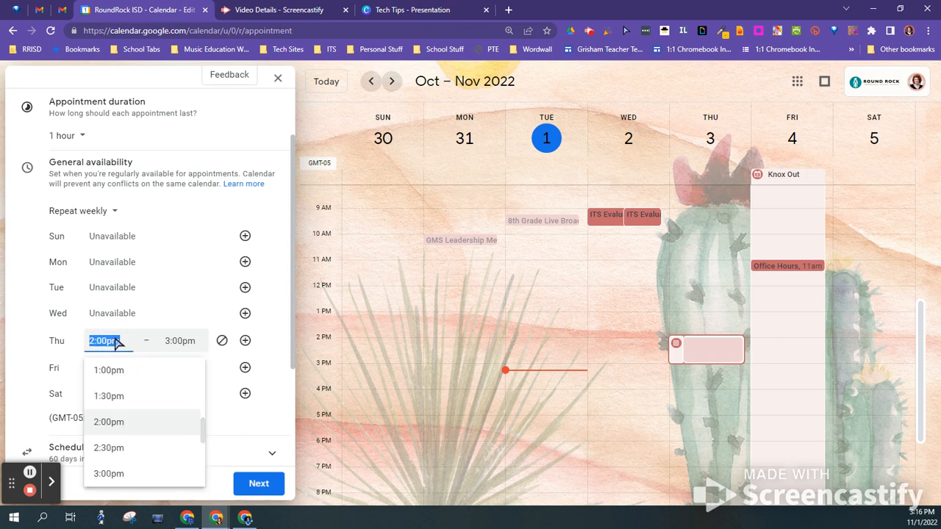
pyautogui.scroll(-2, 147, 455)
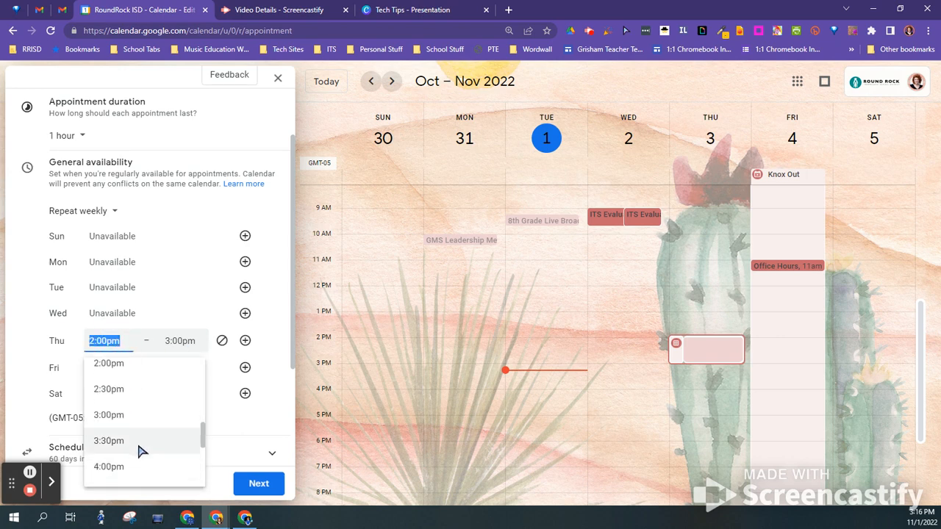
pyautogui.click(141, 445)
pyautogui.click(189, 342)
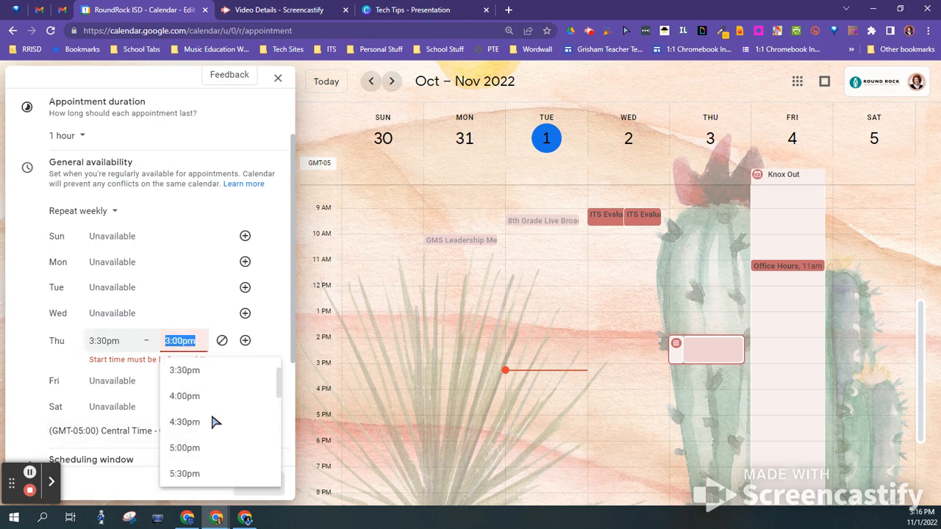
pyautogui.click(211, 397)
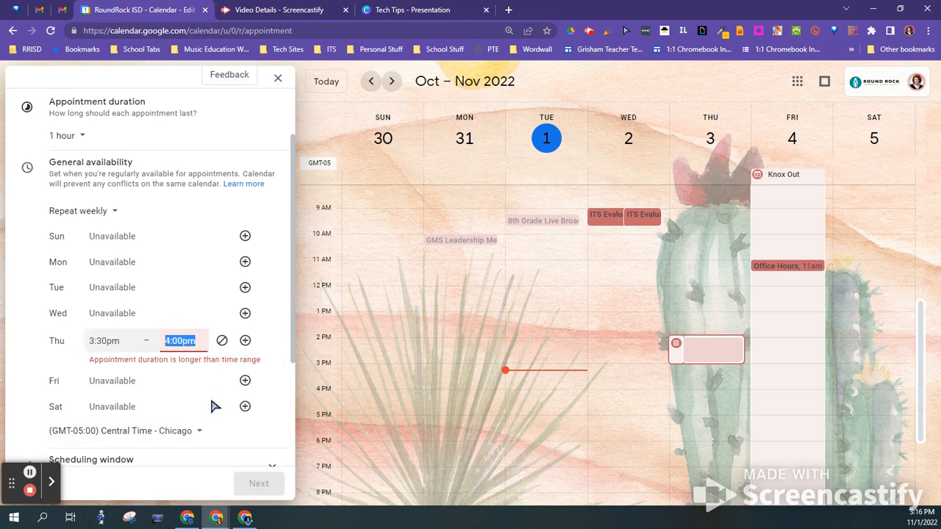
# Make each appointment 15 minutes long and go on to the booking page step
pyautogui.click(79, 136)
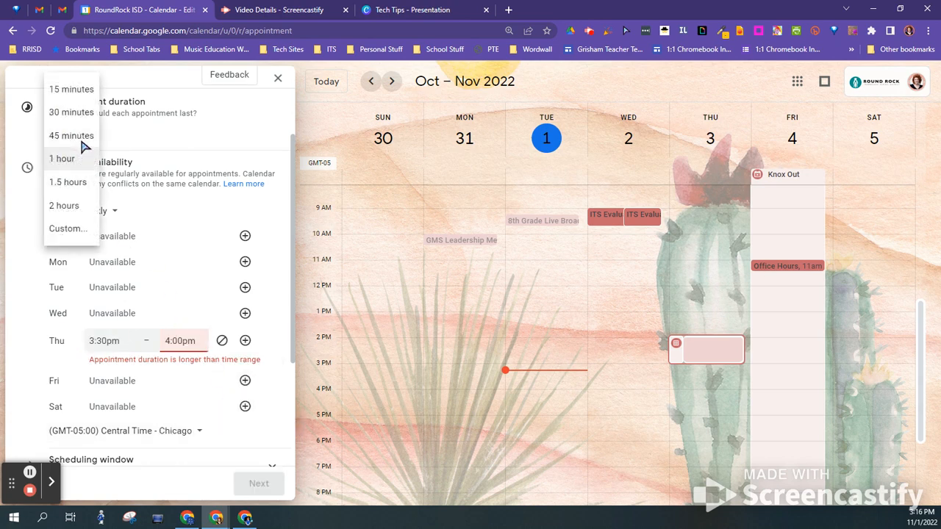
pyautogui.click(87, 91)
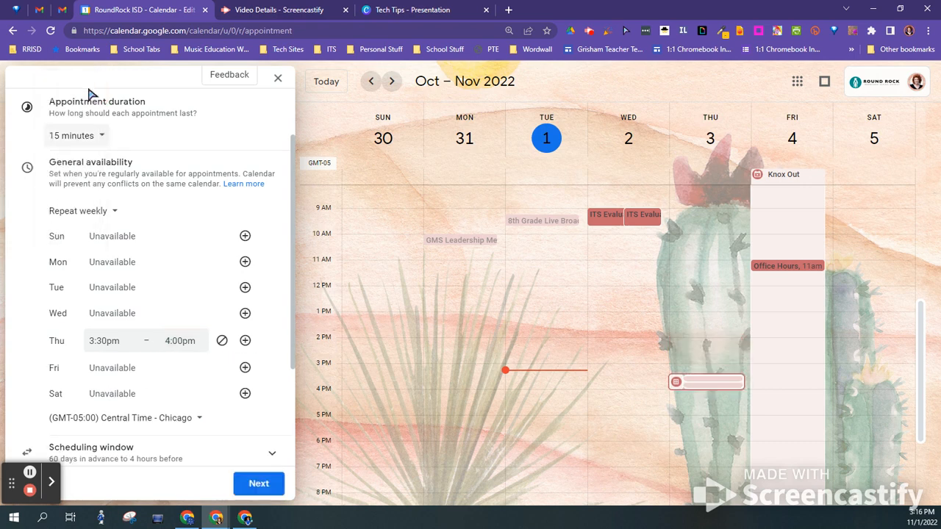
pyautogui.click(100, 140)
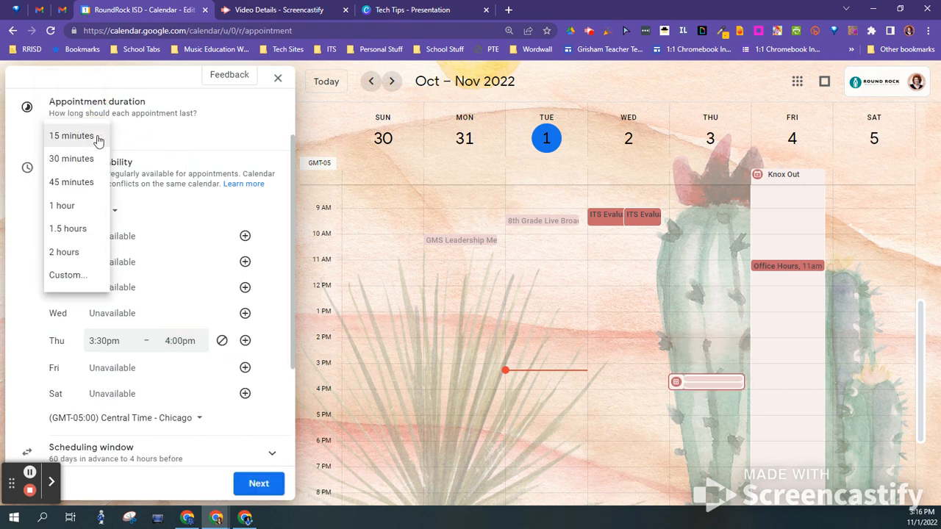
pyautogui.click(188, 151)
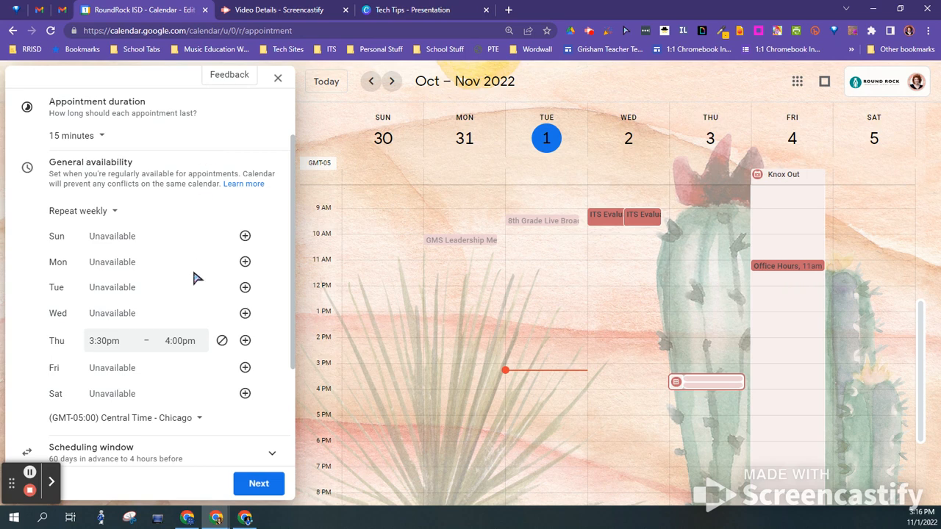
pyautogui.scroll(-2, 197, 417)
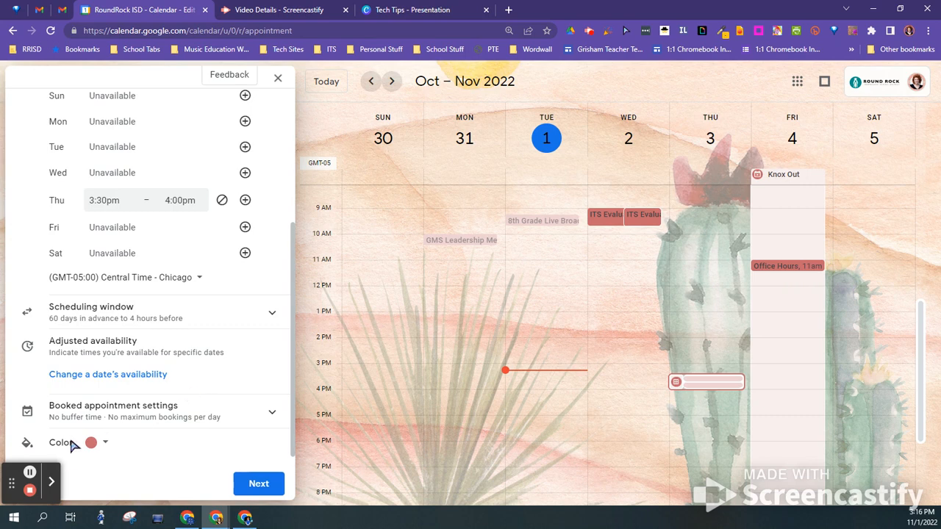
pyautogui.click(259, 485)
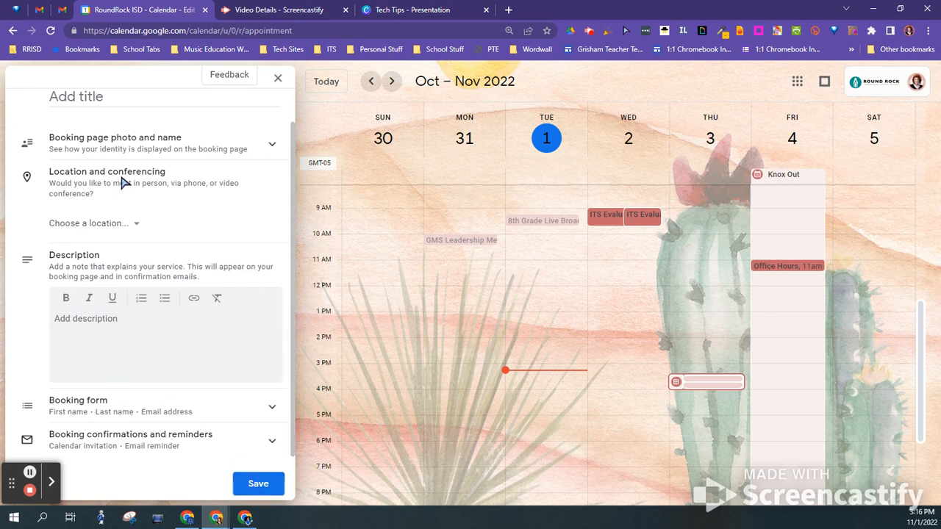
# Set the location to an in-person meeting at Noel Grisham Middle School
pyautogui.click(130, 142)
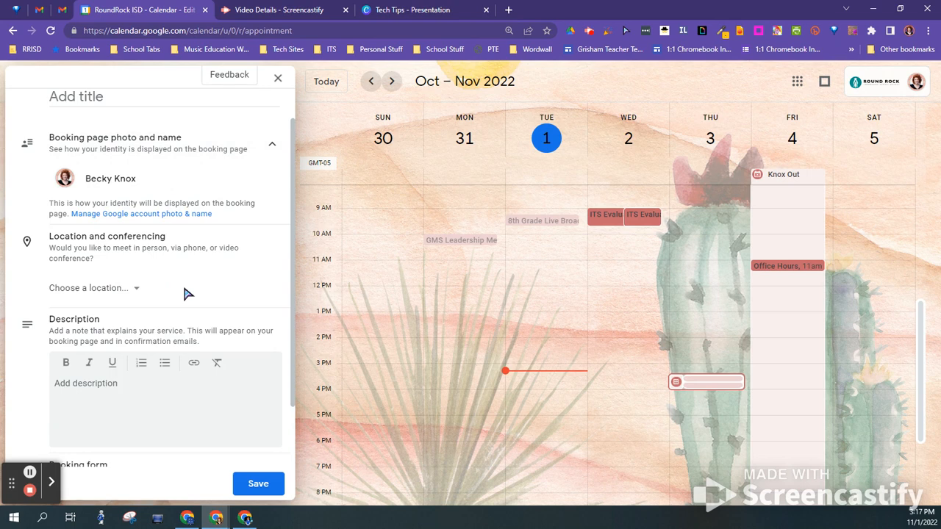
pyautogui.click(120, 293)
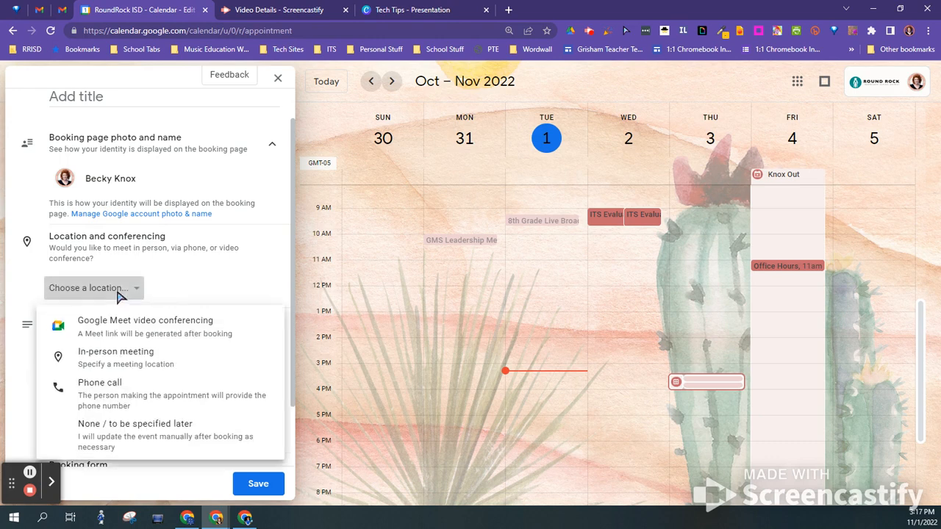
pyautogui.click(138, 357)
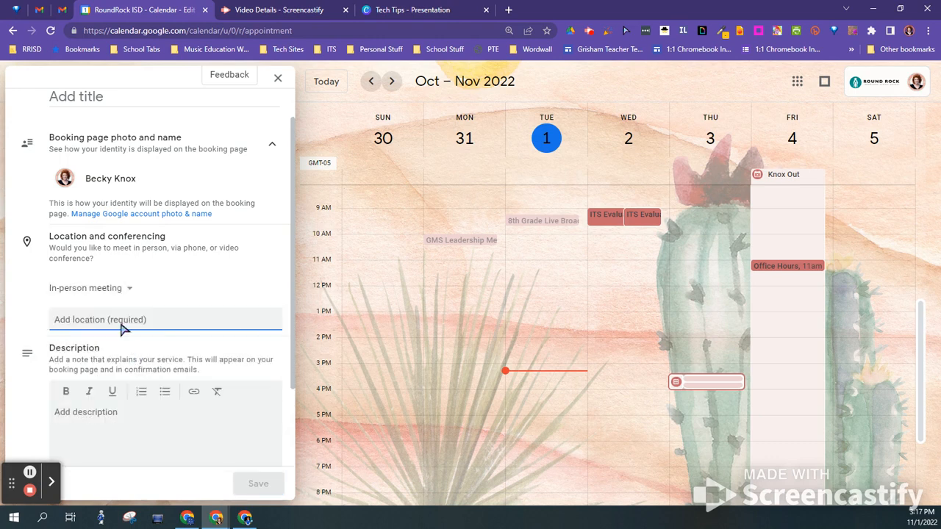
pyautogui.write('Grisham Mi')
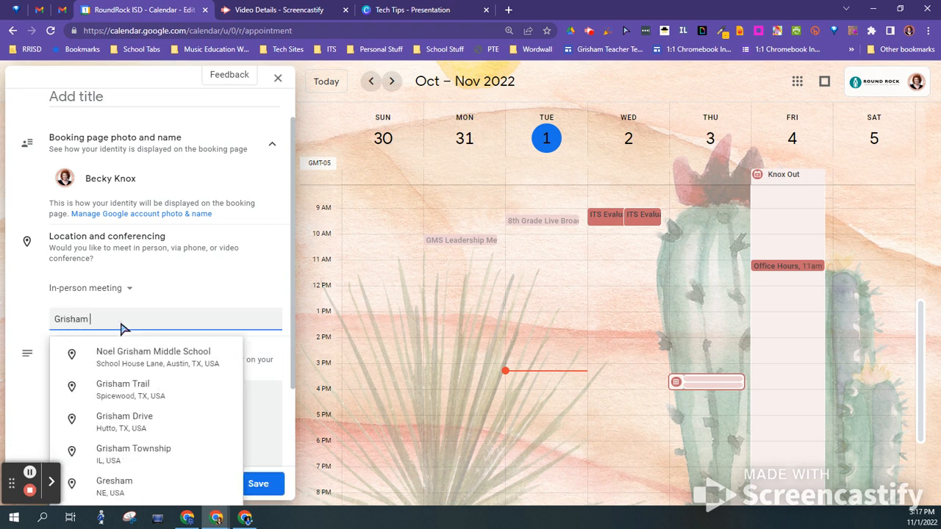
pyautogui.click(131, 360)
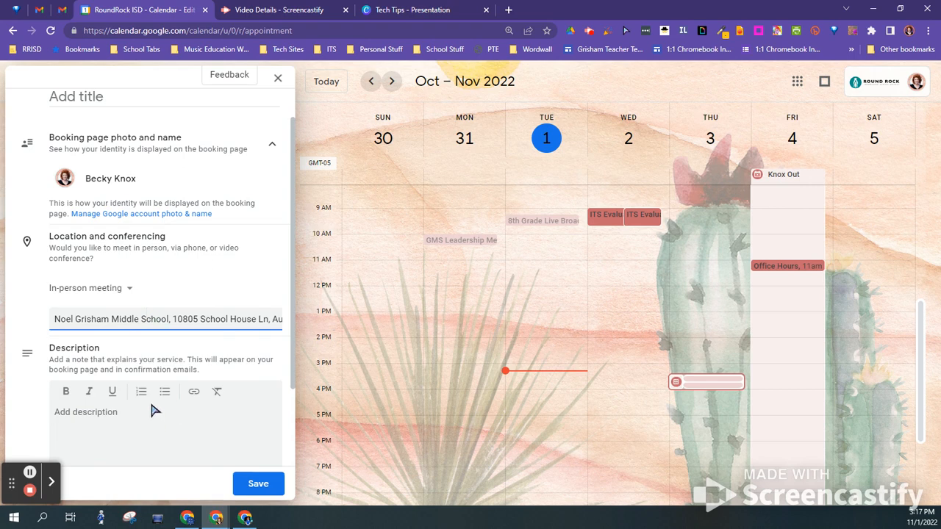
pyautogui.click(99, 417)
pyautogui.scroll(-2, 181, 417)
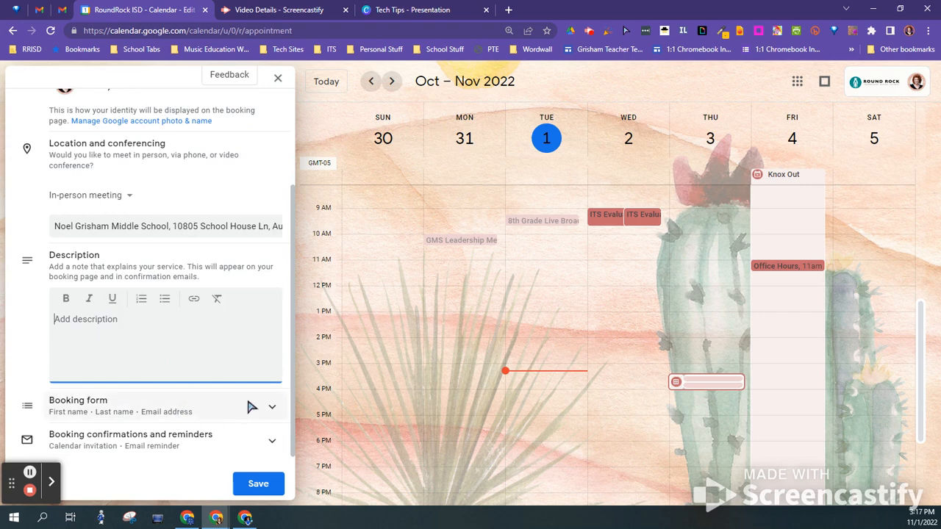
# Add the custom booking-form question 'What would you like to discuss?'
pyautogui.click(250, 408)
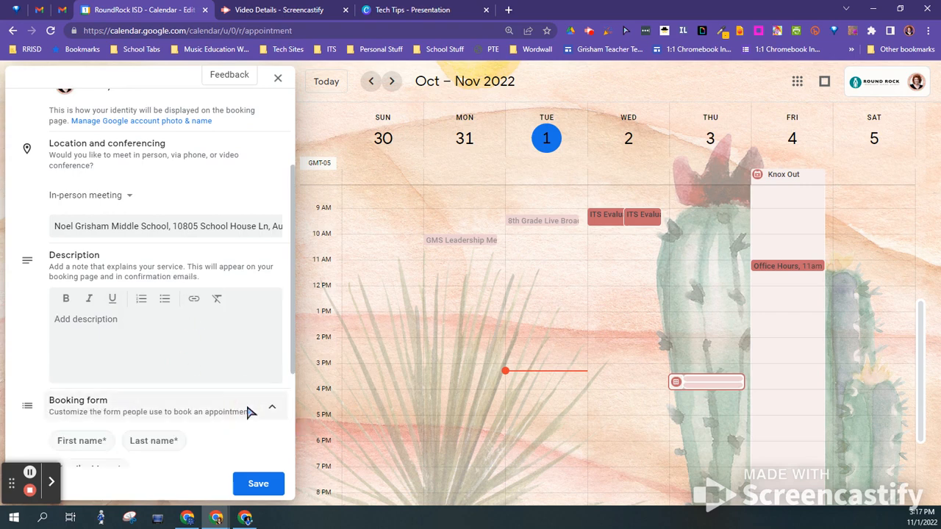
pyautogui.scroll(-3, 221, 333)
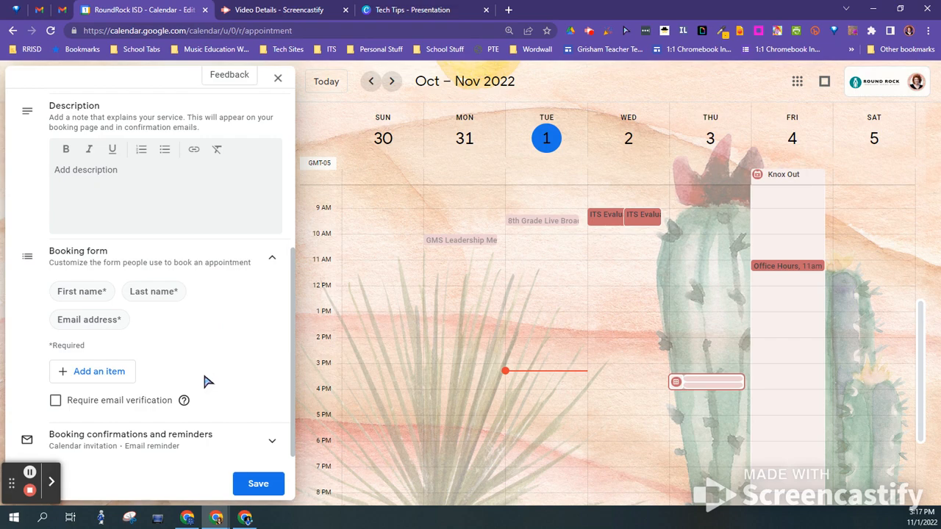
pyautogui.click(99, 372)
pyautogui.click(441, 266)
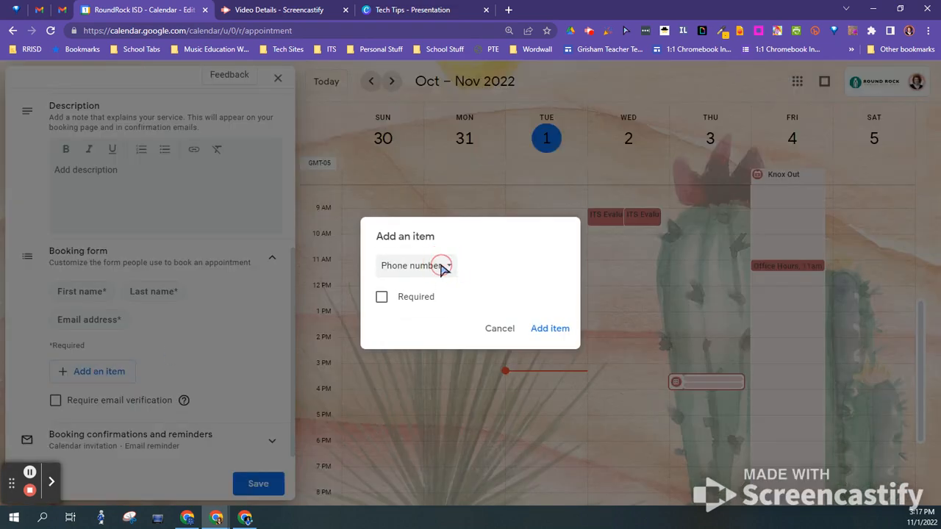
pyautogui.click(436, 293)
pyautogui.click(433, 285)
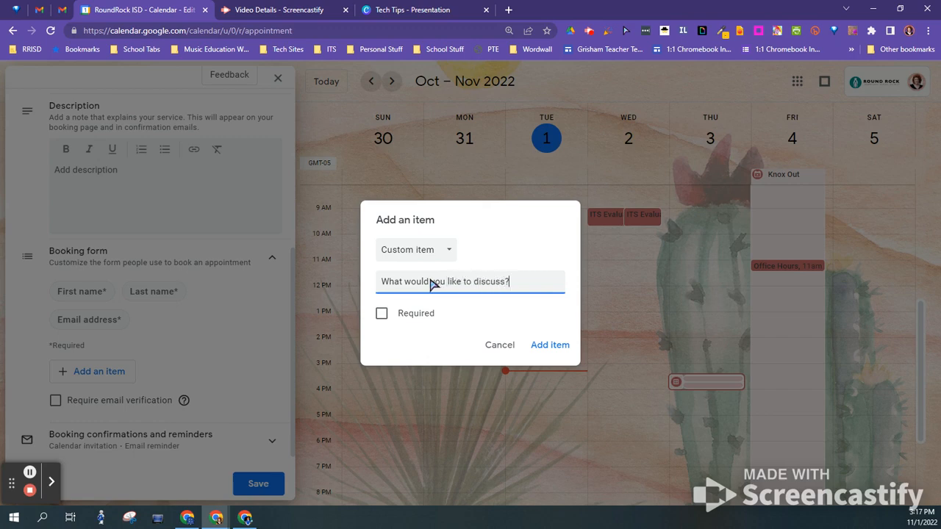
pyautogui.click(547, 346)
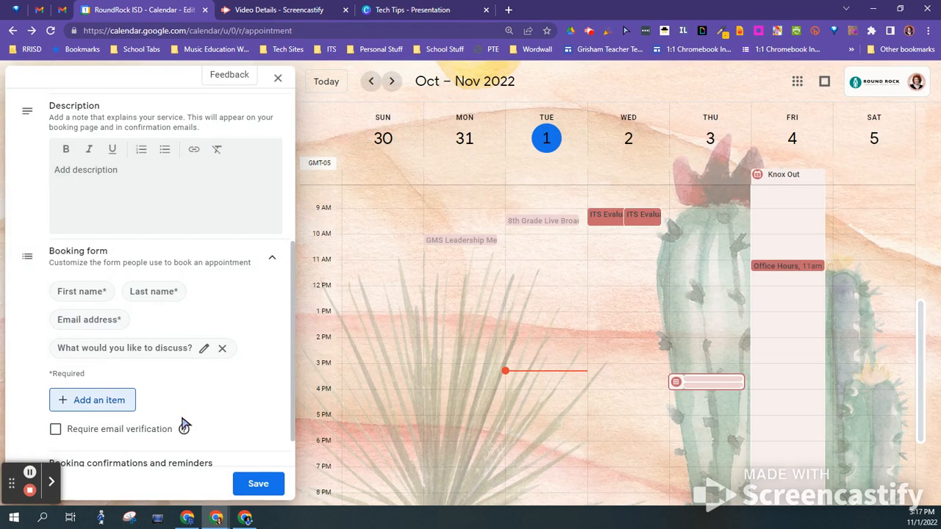
pyautogui.scroll(-1, 236, 393)
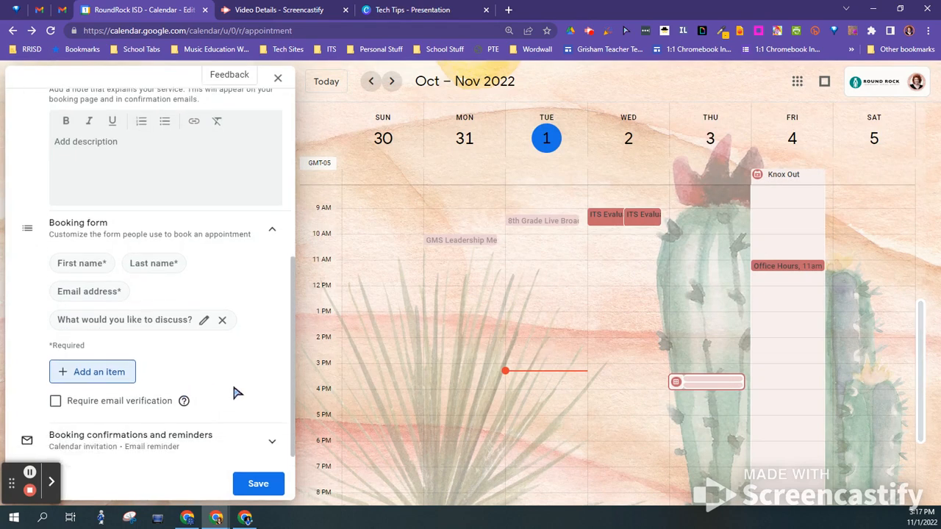
pyautogui.click(187, 439)
# Keep the email reminder at 1 day before and save the schedule
pyautogui.scroll(-2, 227, 353)
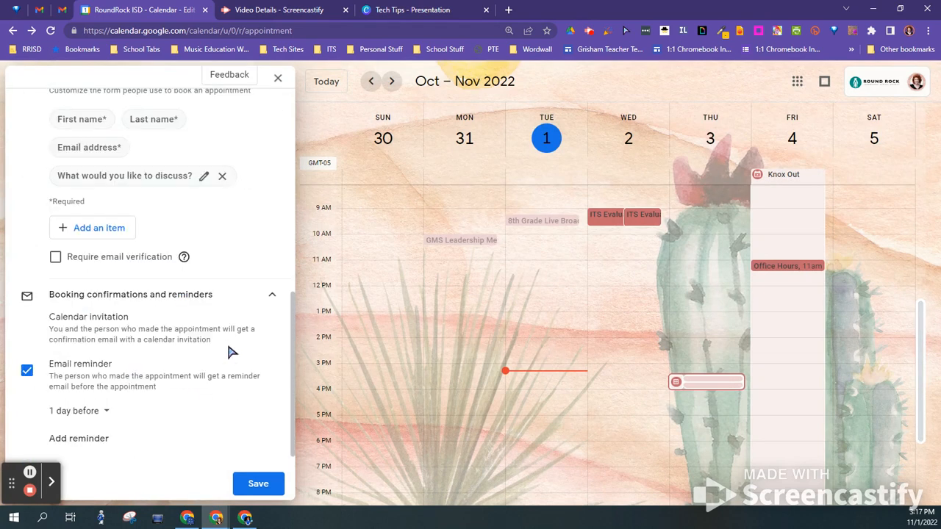
pyautogui.click(103, 413)
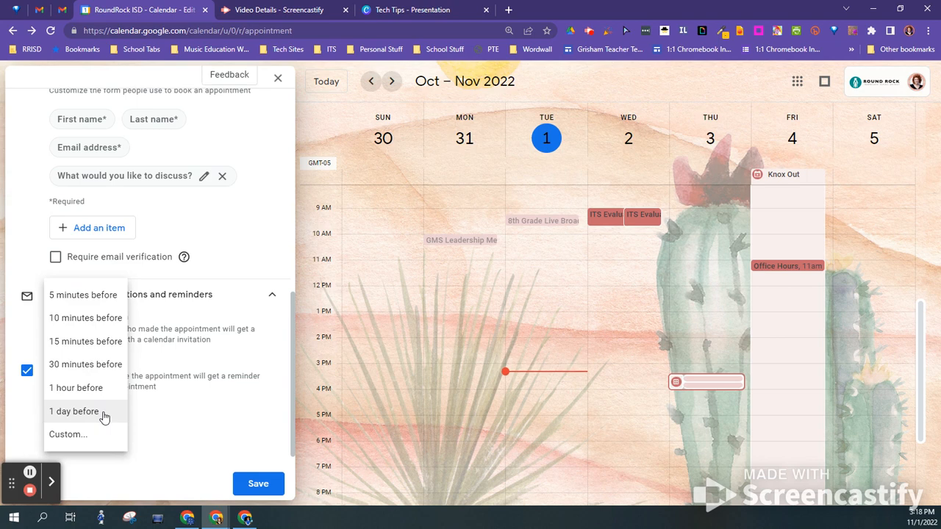
pyautogui.click(197, 425)
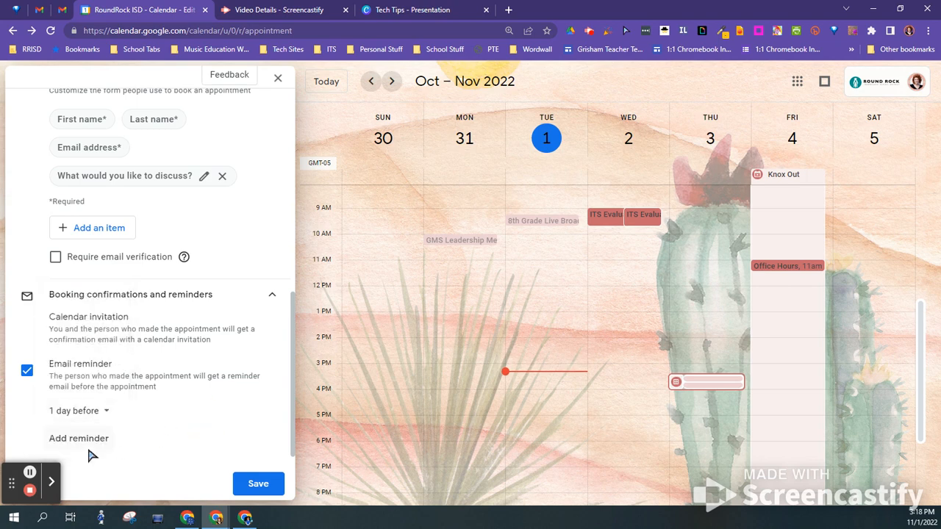
pyautogui.click(237, 482)
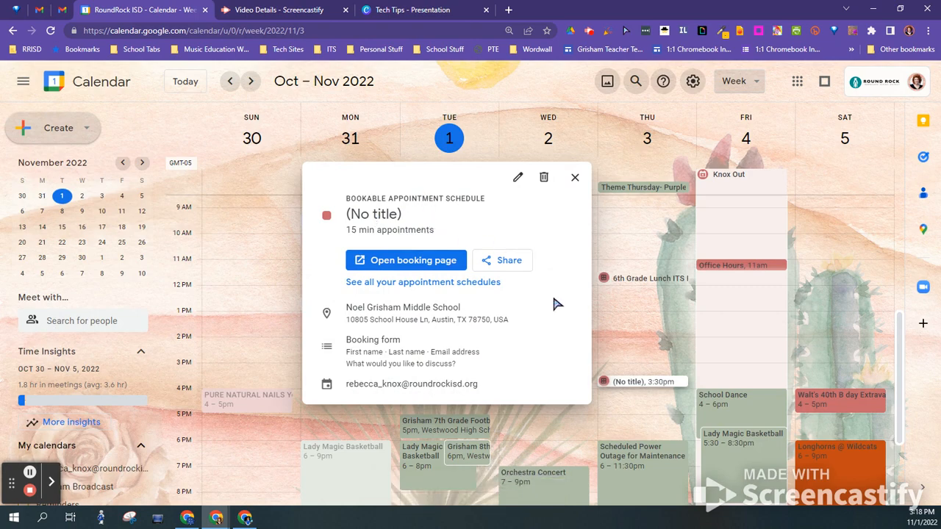
# Copy the booking page link for this appointment schedule
pyautogui.click(488, 261)
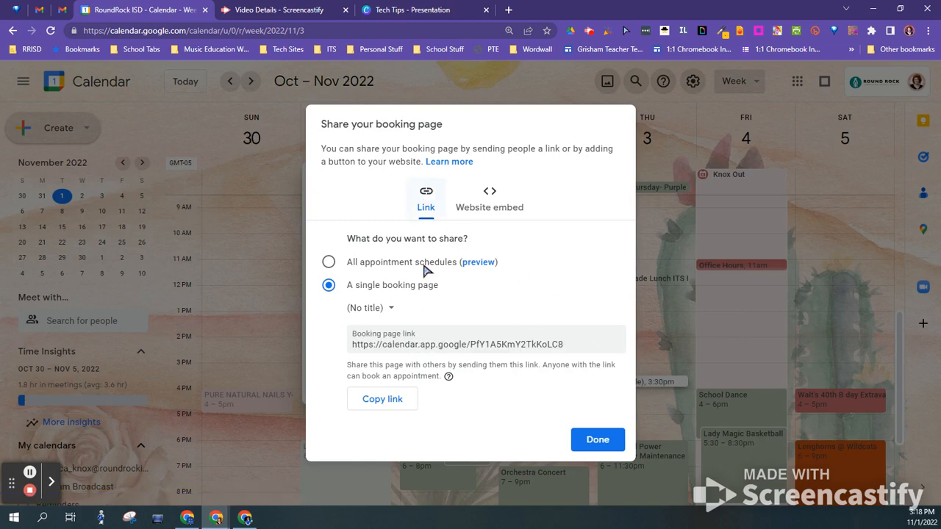
pyautogui.doubleClick(402, 344)
pyautogui.click(454, 346)
pyautogui.click(379, 399)
# Copy the booking link for all appointment schedules and open a new browser tab
pyautogui.click(328, 262)
pyautogui.doubleClick(450, 344)
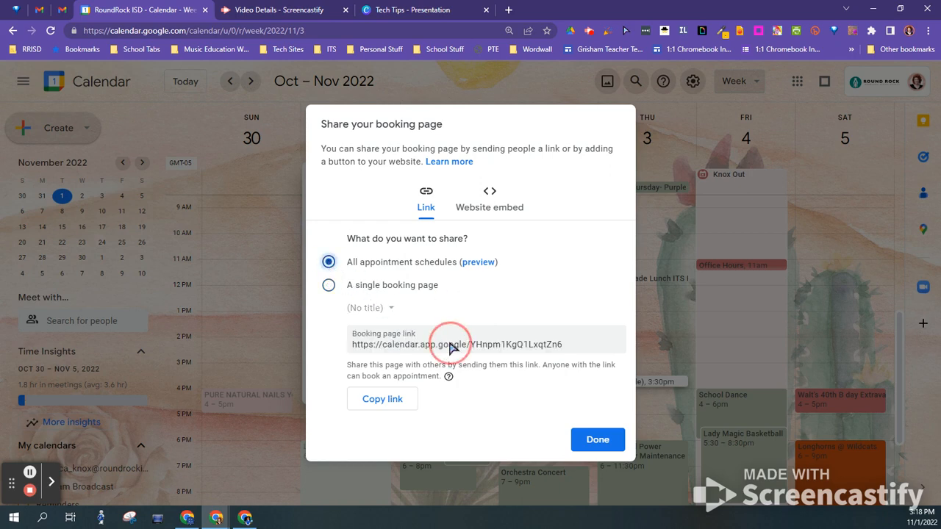
pyautogui.click(390, 399)
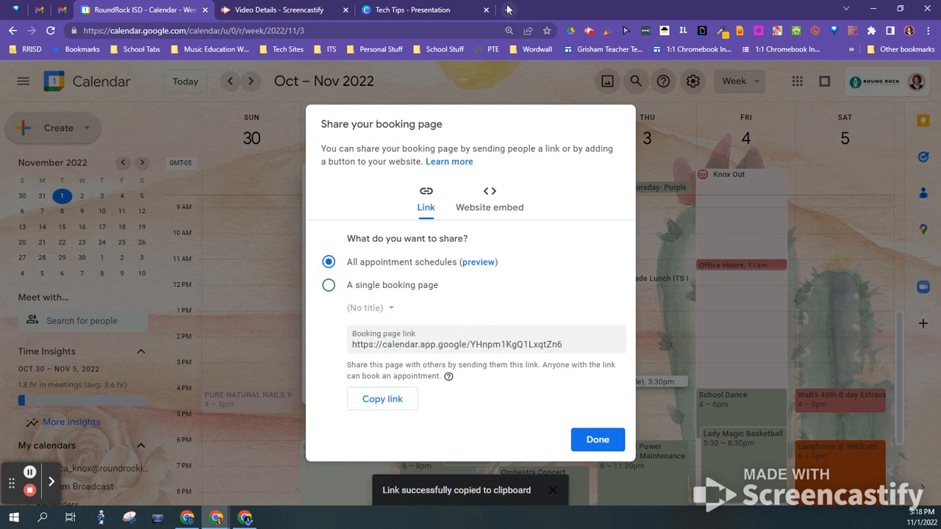
pyautogui.click(507, 9)
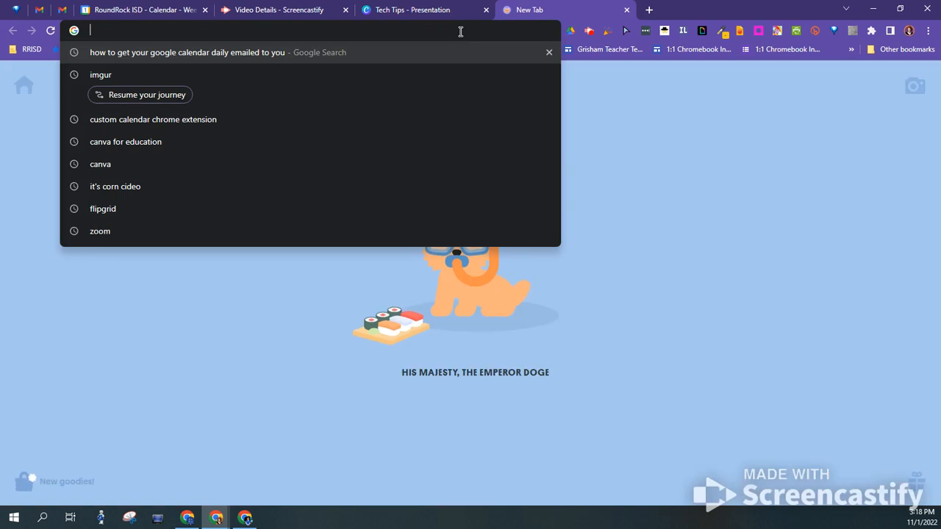
# Load the copied booking link in the new tab and browse the listed schedules, including the untitled 15-minute one
pyautogui.hotkey('ctrl', 'v')
pyautogui.press('Return')
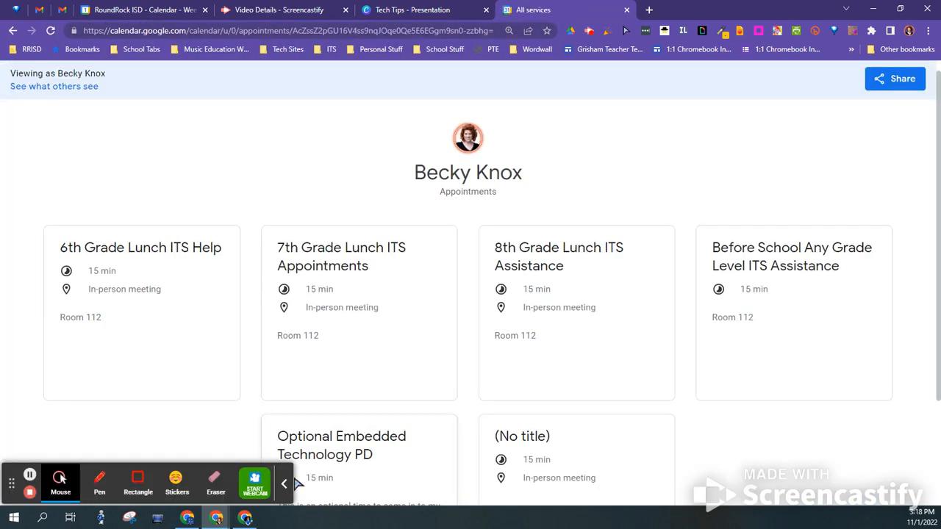
pyautogui.click(284, 483)
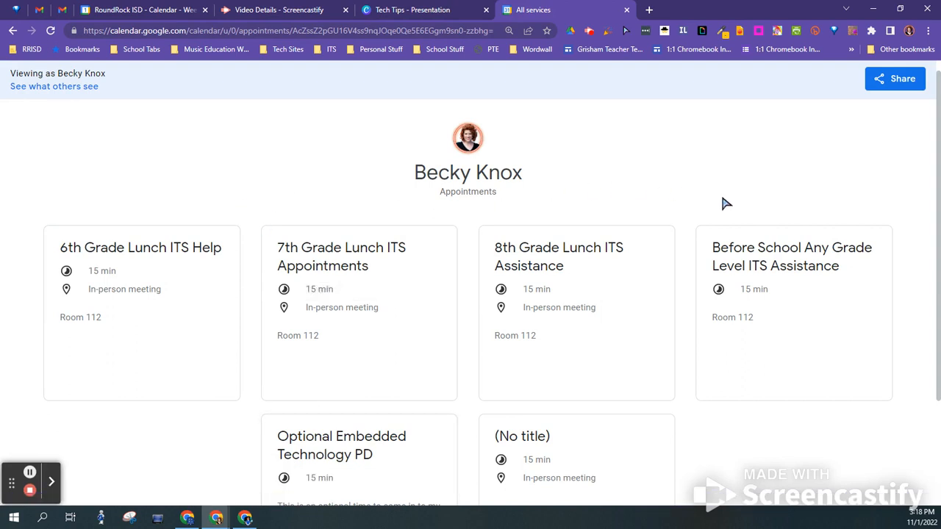
pyautogui.scroll(-1, 445, 357)
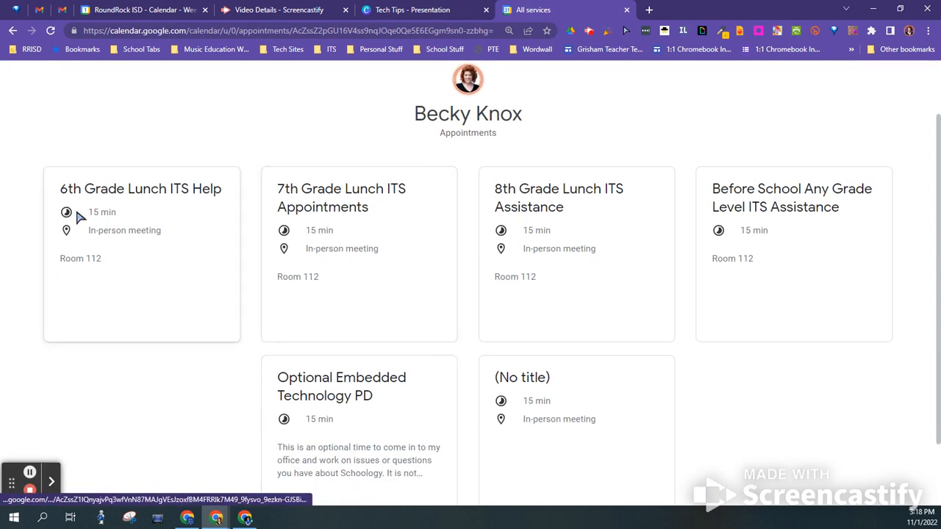